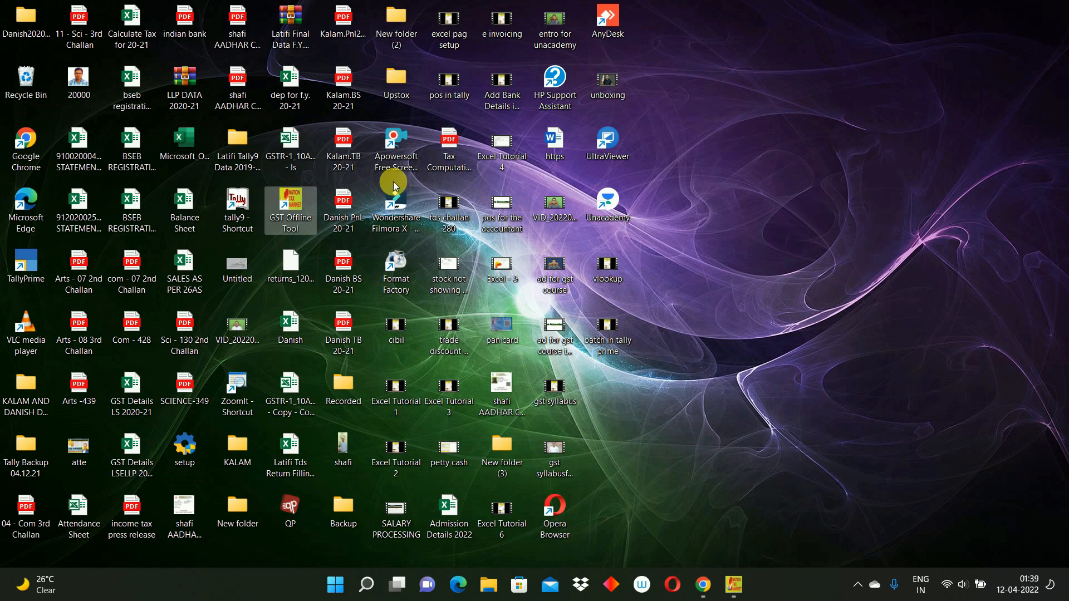
Open the Apr-Jun 2021-22 GSTR-1 workbook from the desktop and examine the invoice entries on the b2b sheet.
click(302, 144)
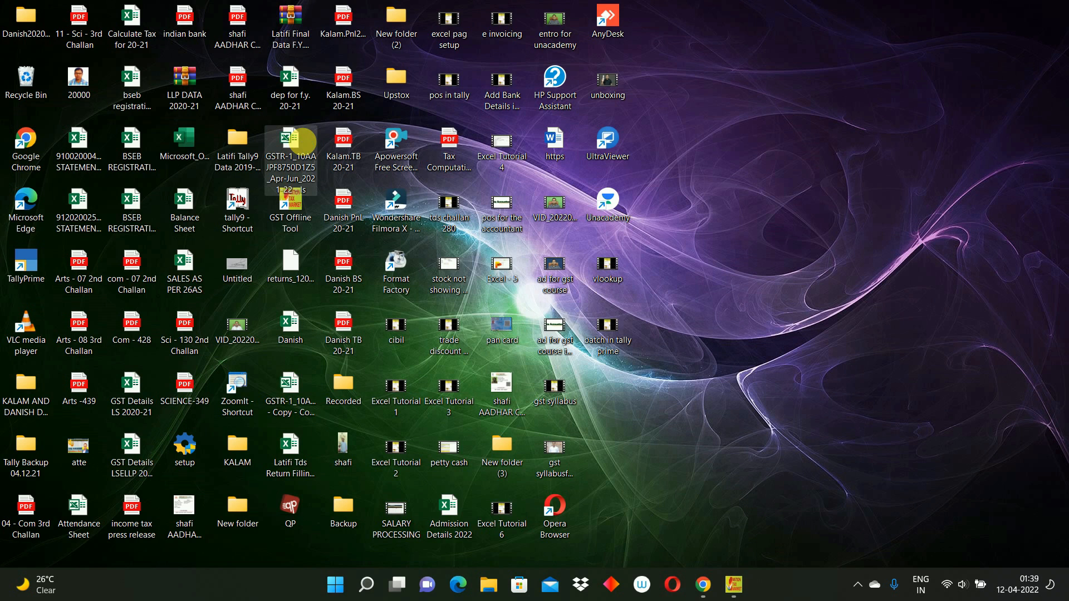
double_click(302, 142)
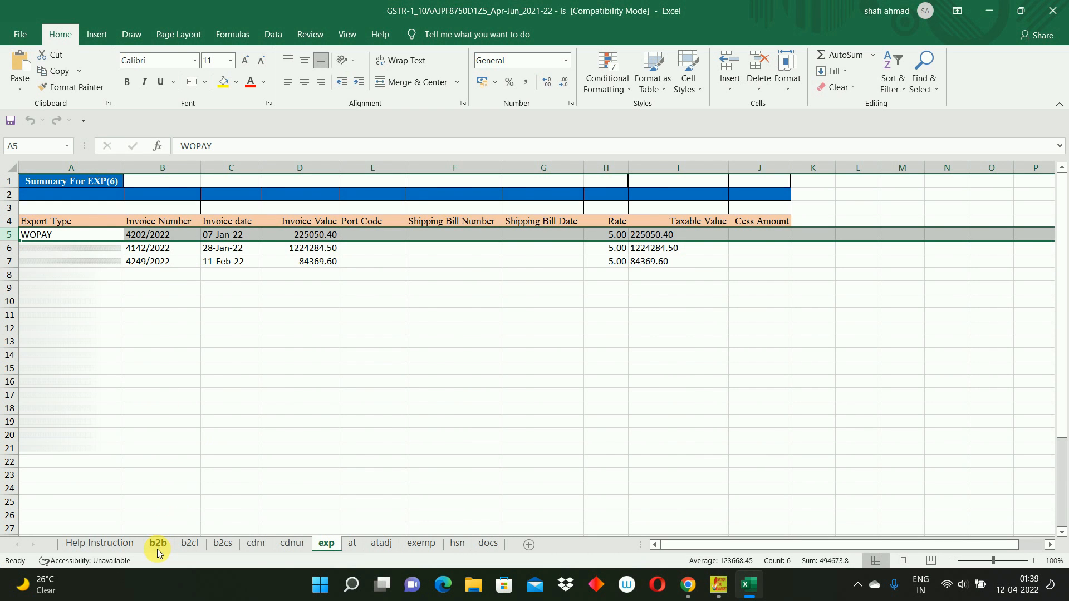
click(157, 549)
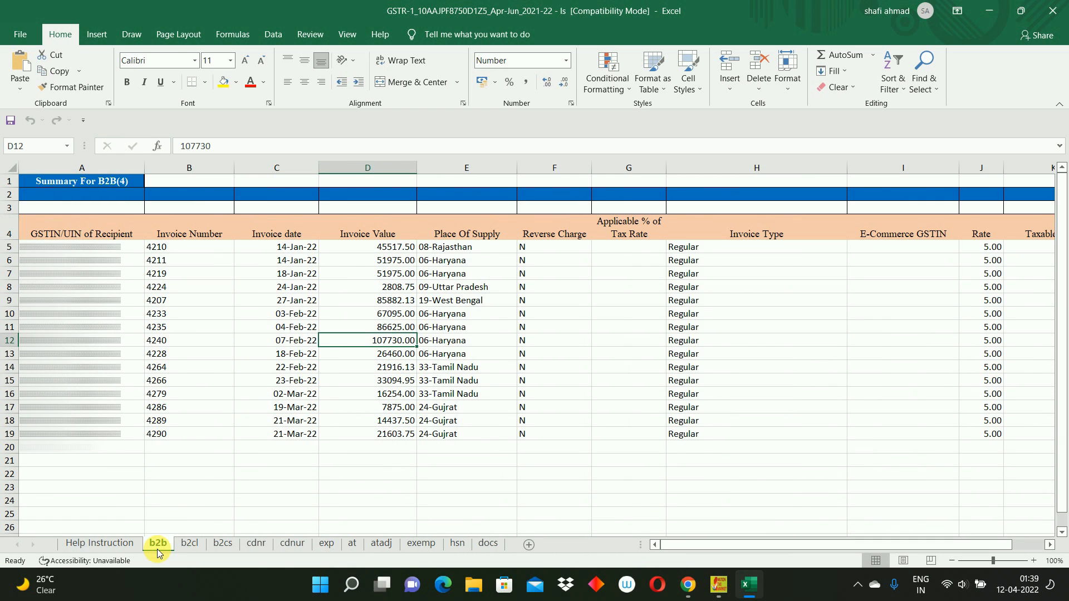
click(111, 286)
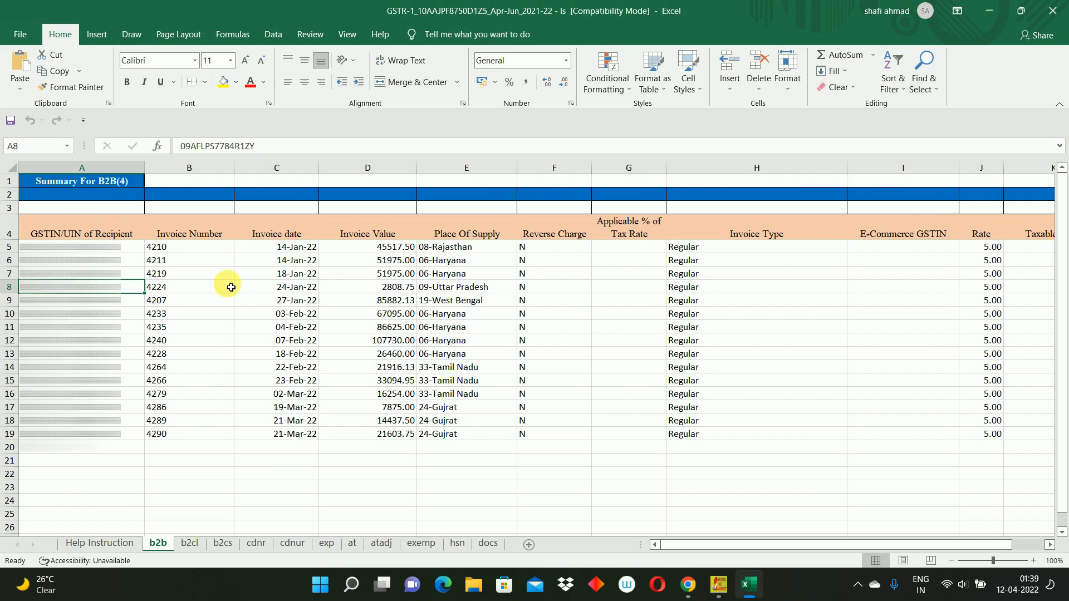
click(746, 289)
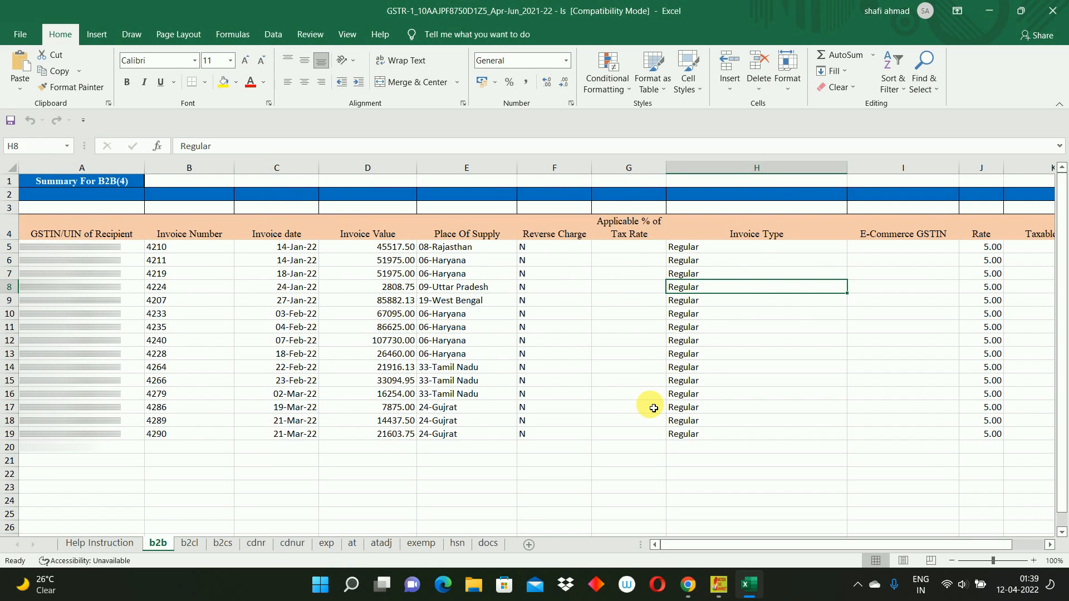
Look through the b2cl, b2cs, cdnr, cdnur, exp and atadj sheets of the GSTR-1 workbook.
click(188, 546)
click(215, 544)
click(255, 544)
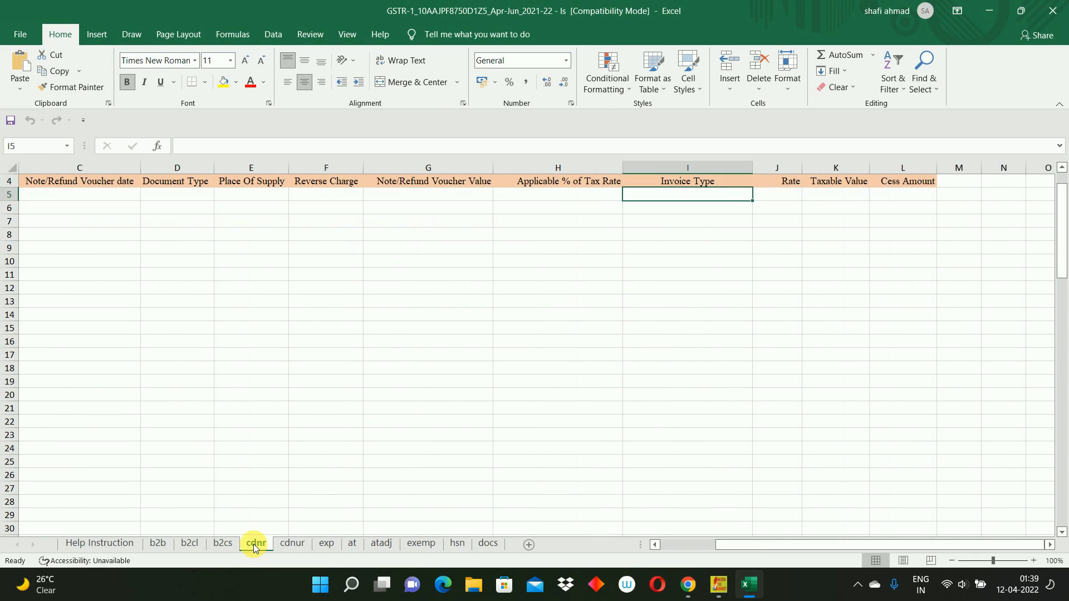
click(291, 544)
click(326, 544)
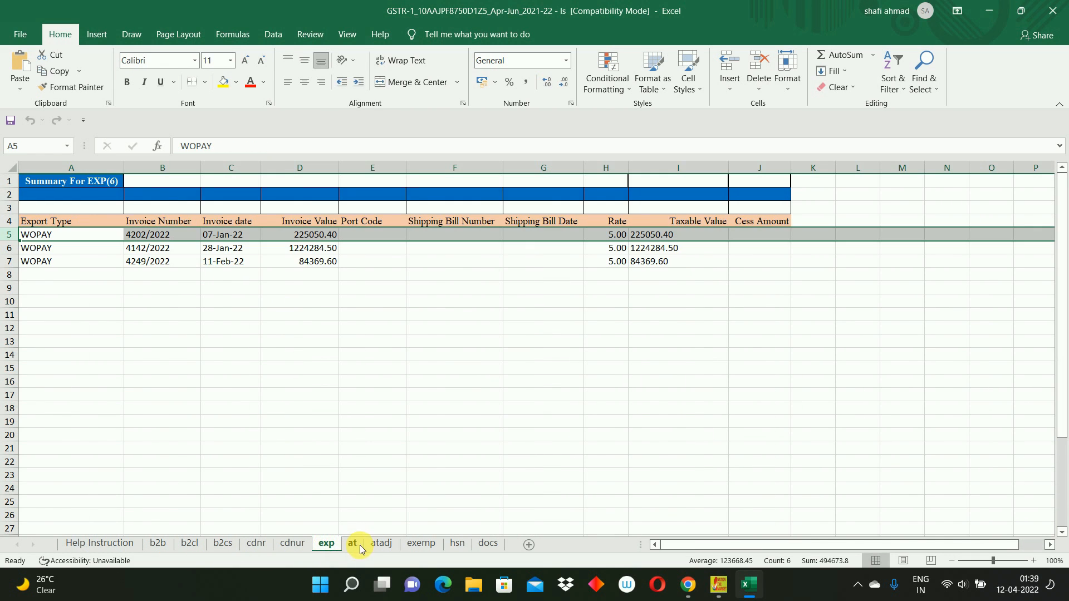
click(381, 545)
click(282, 424)
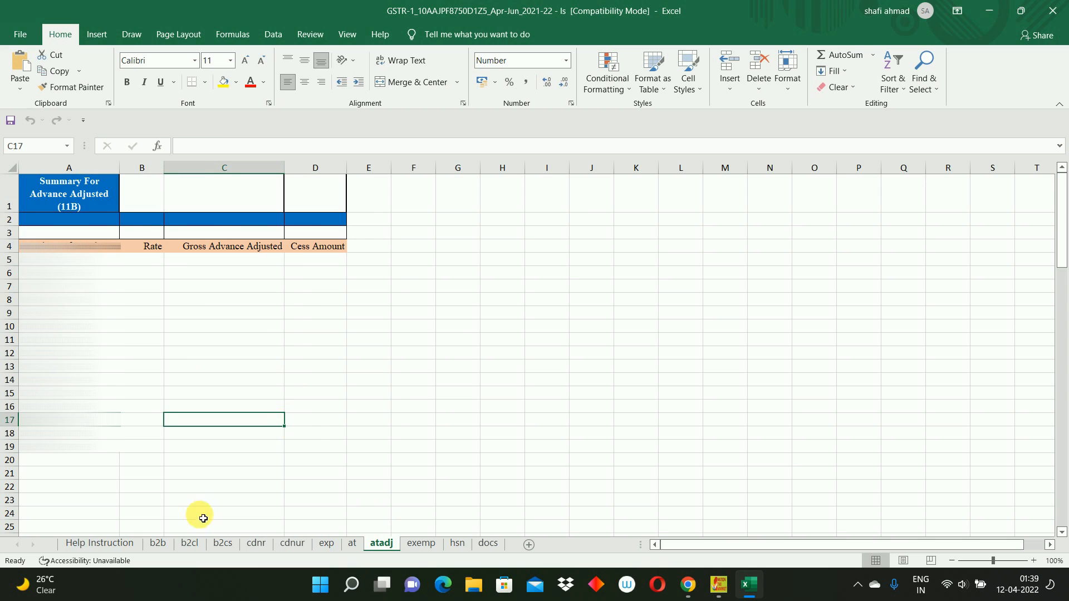
Review the b2b and exp sheets once more, and close the GSTR-1 workbook.
click(157, 544)
click(201, 480)
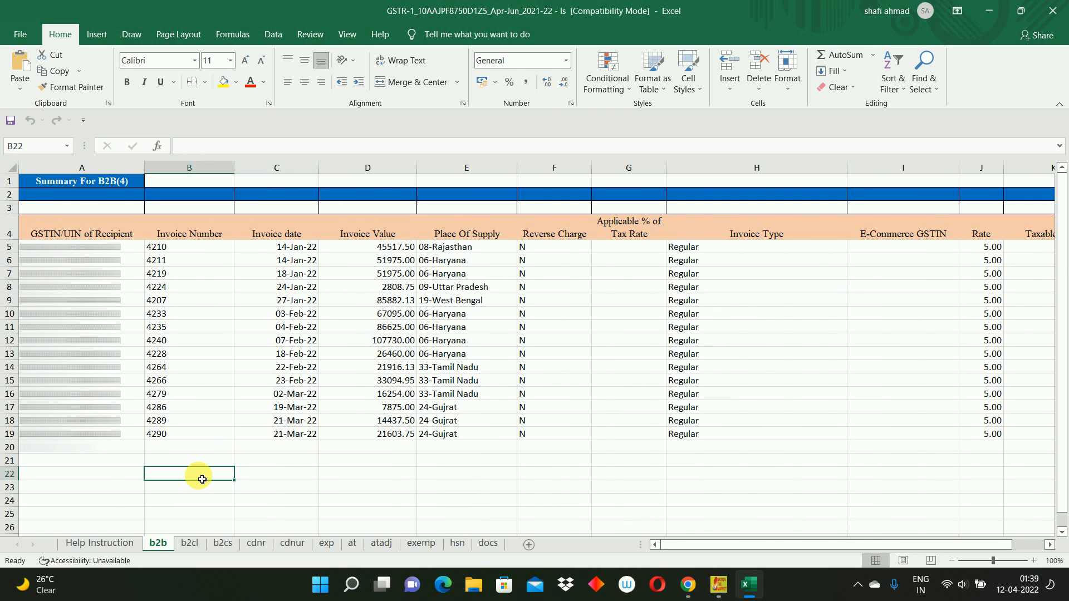
click(327, 544)
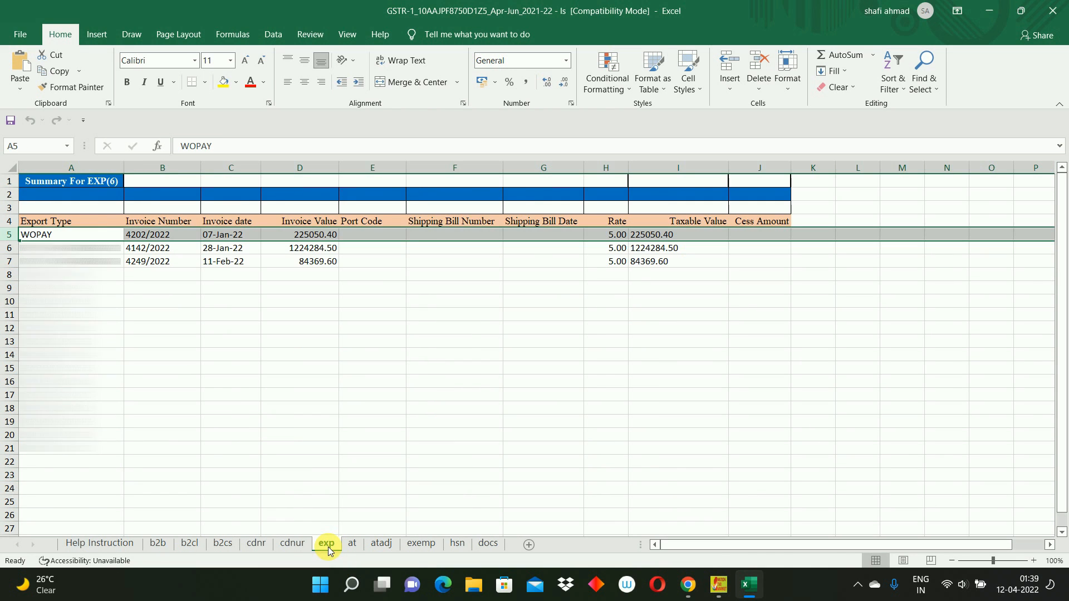
click(278, 445)
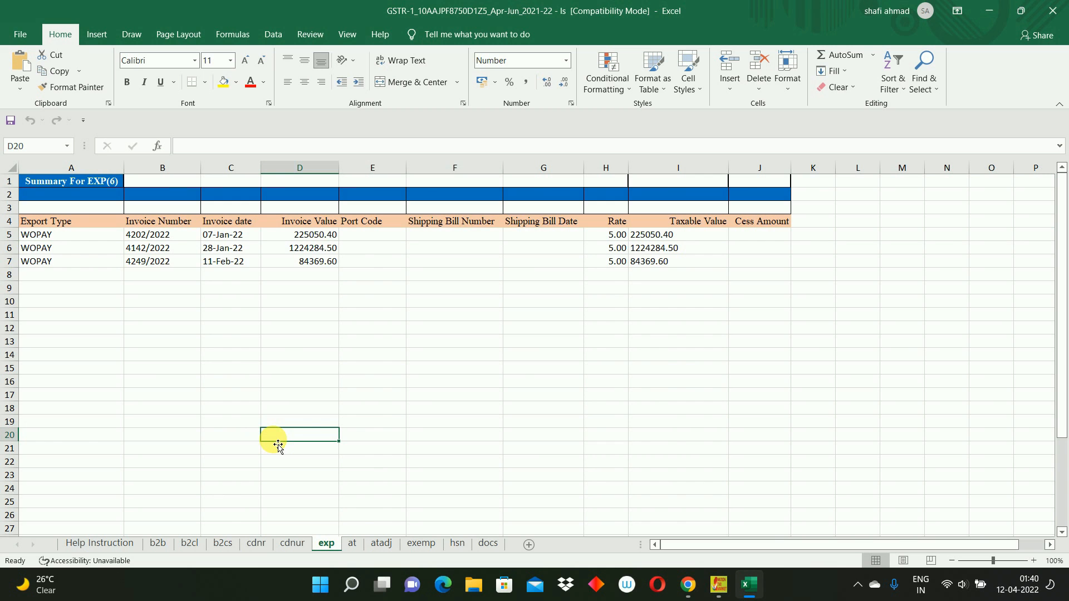
click(382, 421)
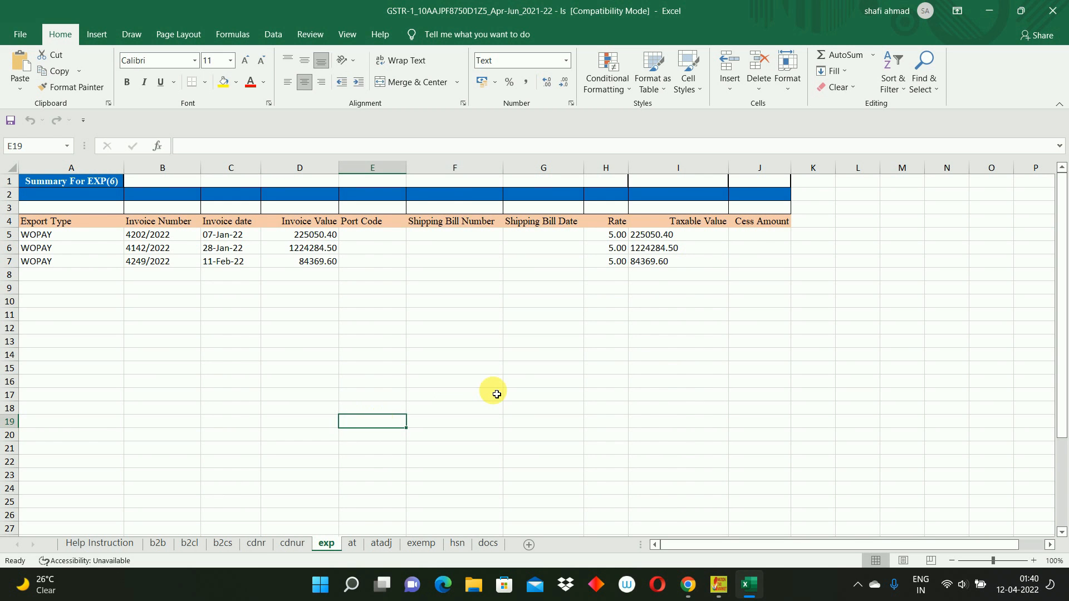
click(1051, 12)
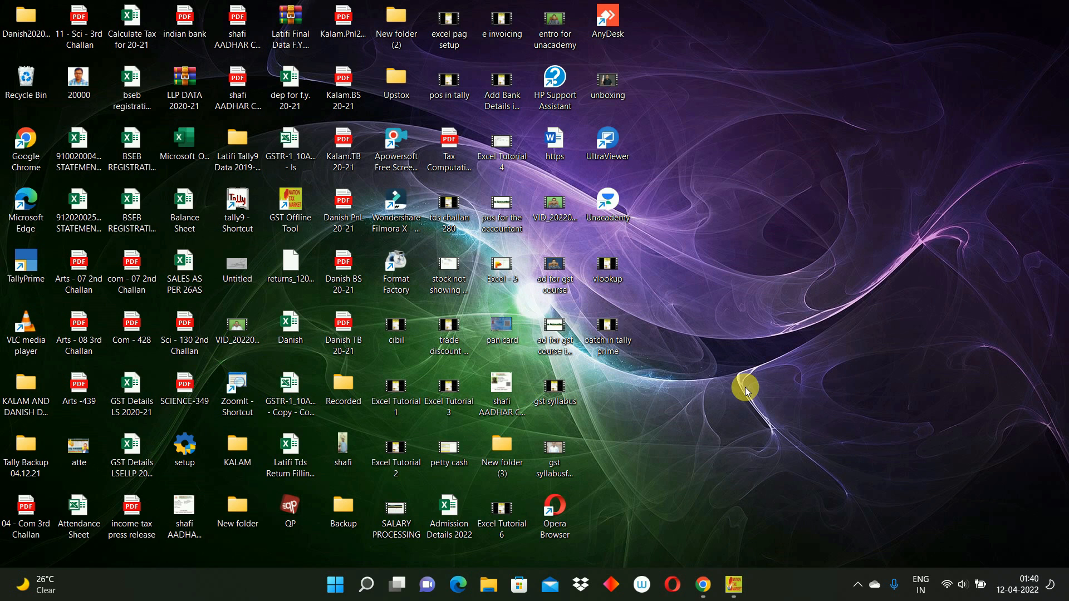
Switch to Chrome and open the GST portal in a new tab.
mouse_move(701, 589)
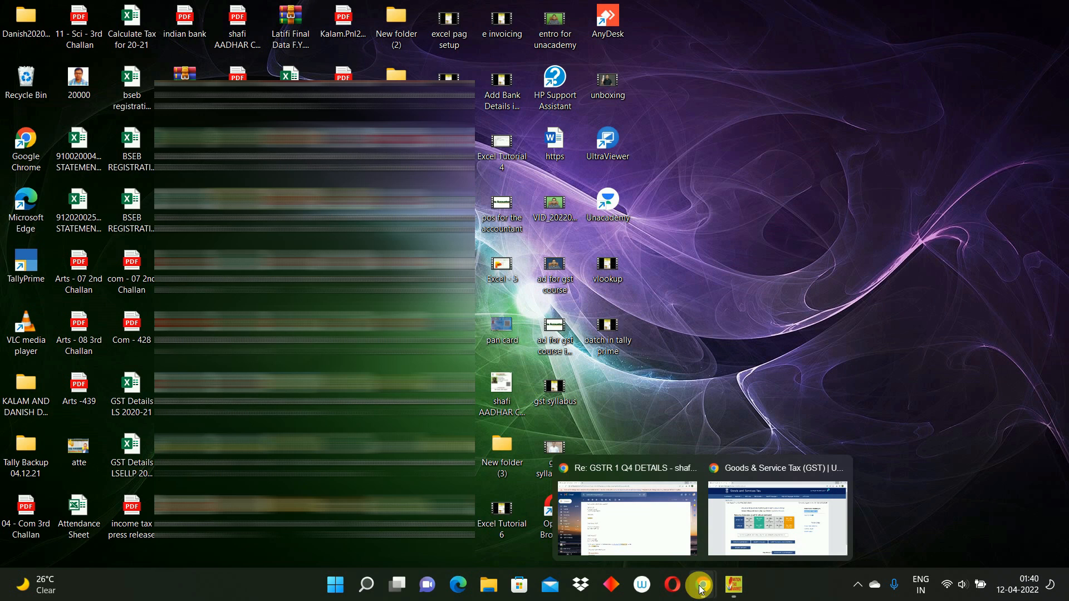
click(674, 549)
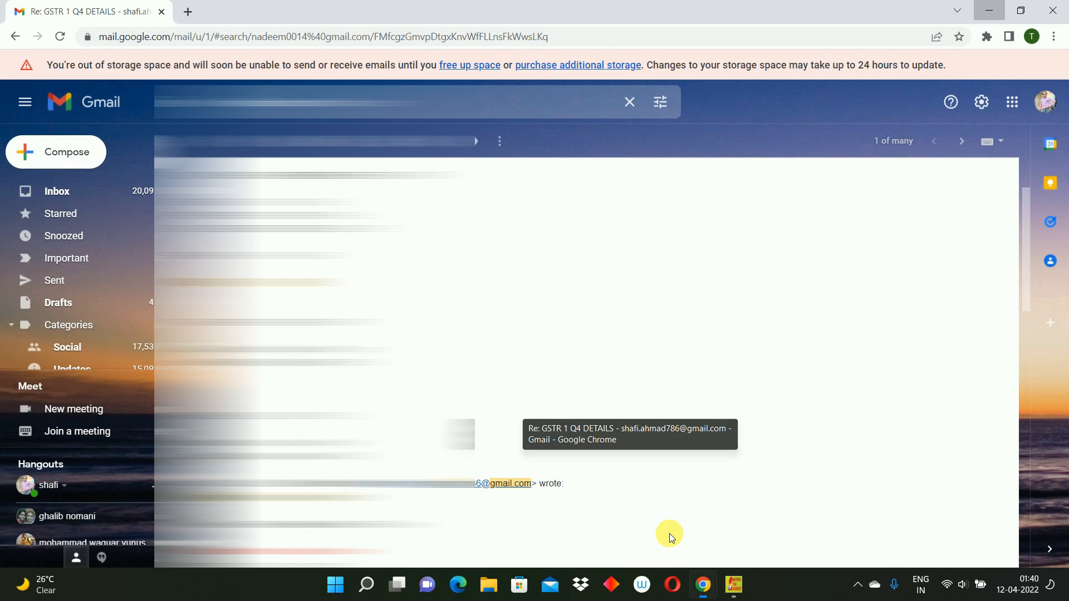
key(ctrl+t)
text(GST)
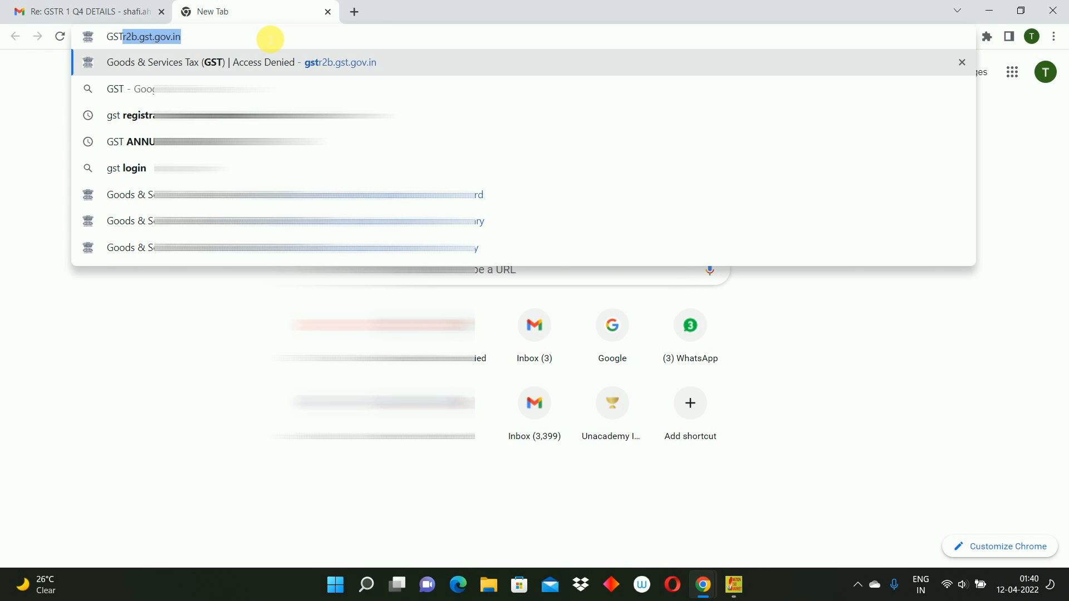
key(Return)
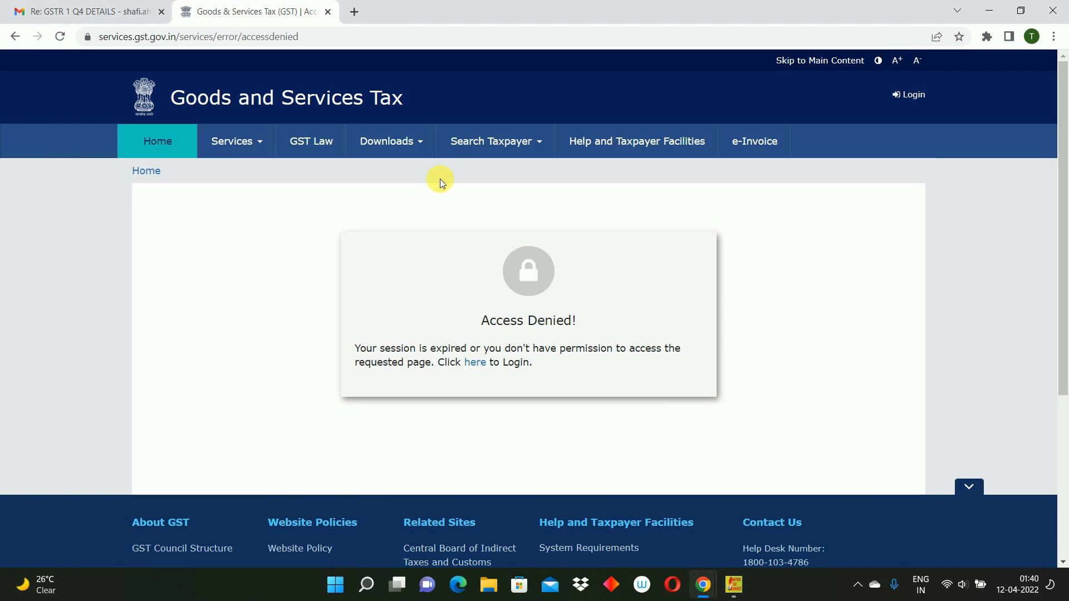
View the Returns Offline Tool download page on the GST portal, and minimise the browser.
mouse_move(421, 145)
mouse_move(183, 170)
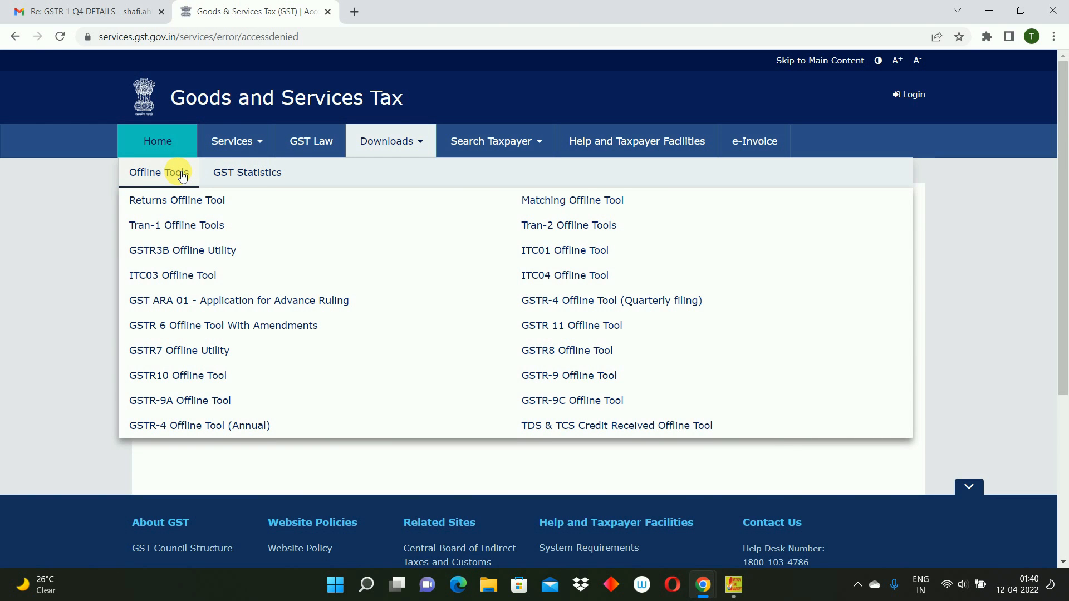
click(170, 204)
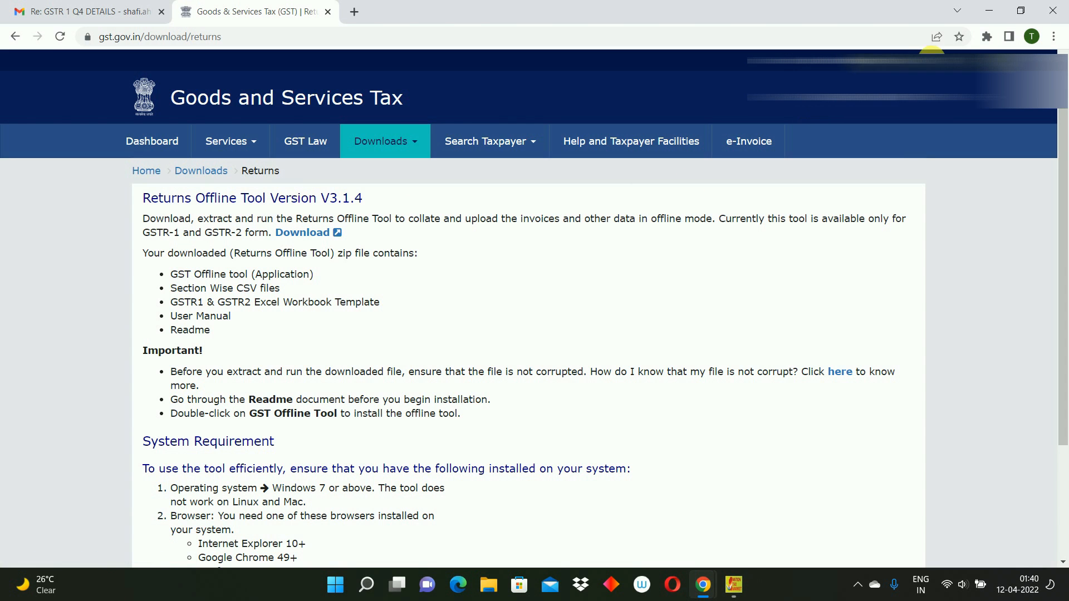
click(988, 11)
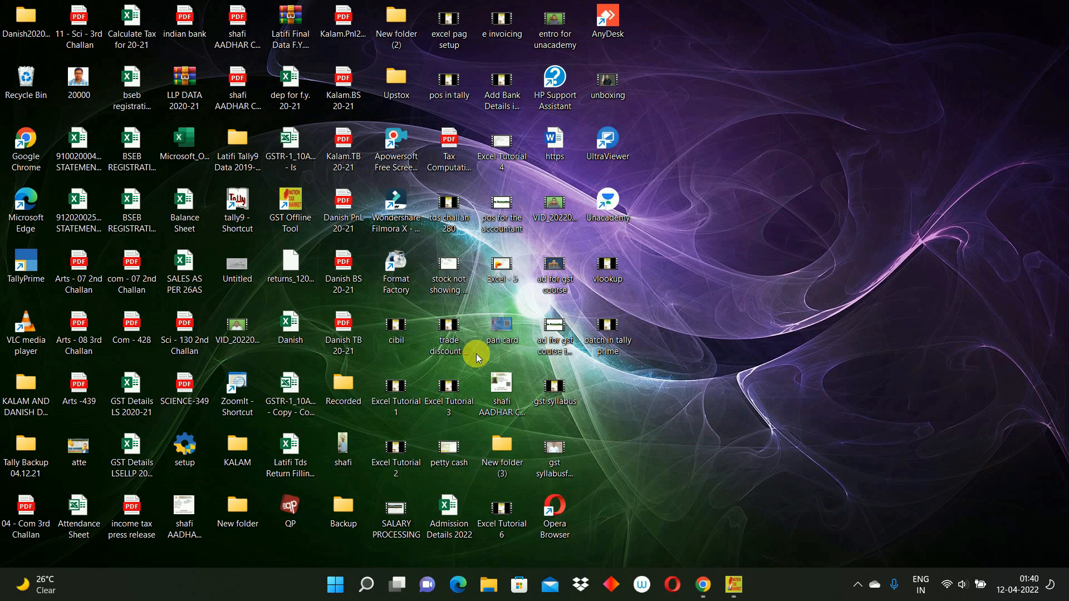
Switch to the GST Offline Tool and start a new GSTR-1/IFF return with the supplier's GSTIN, financial year 2021-22 and tax period March.
click(736, 585)
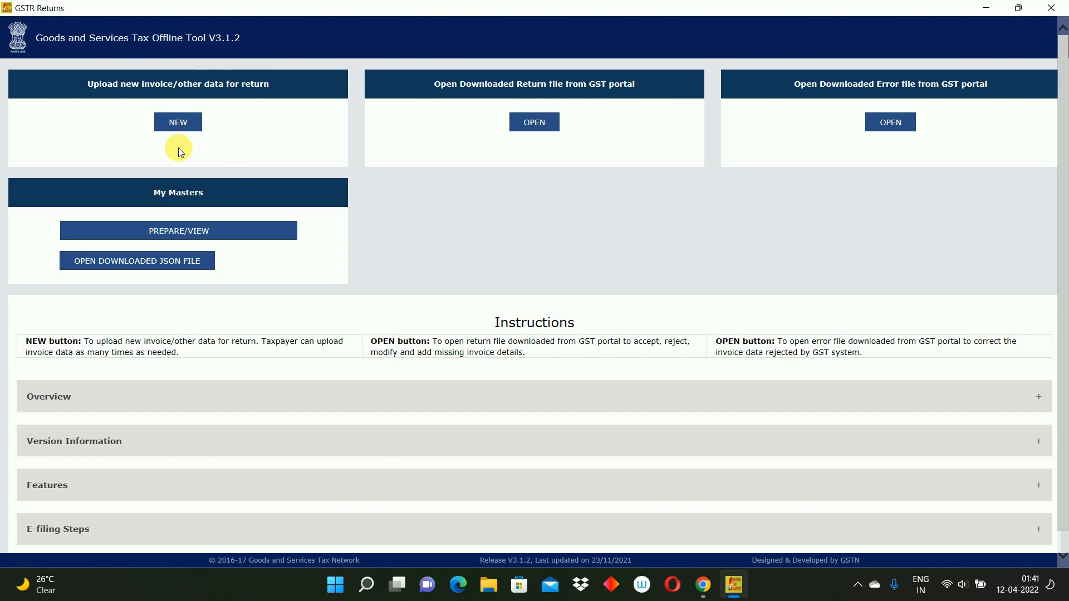
click(178, 128)
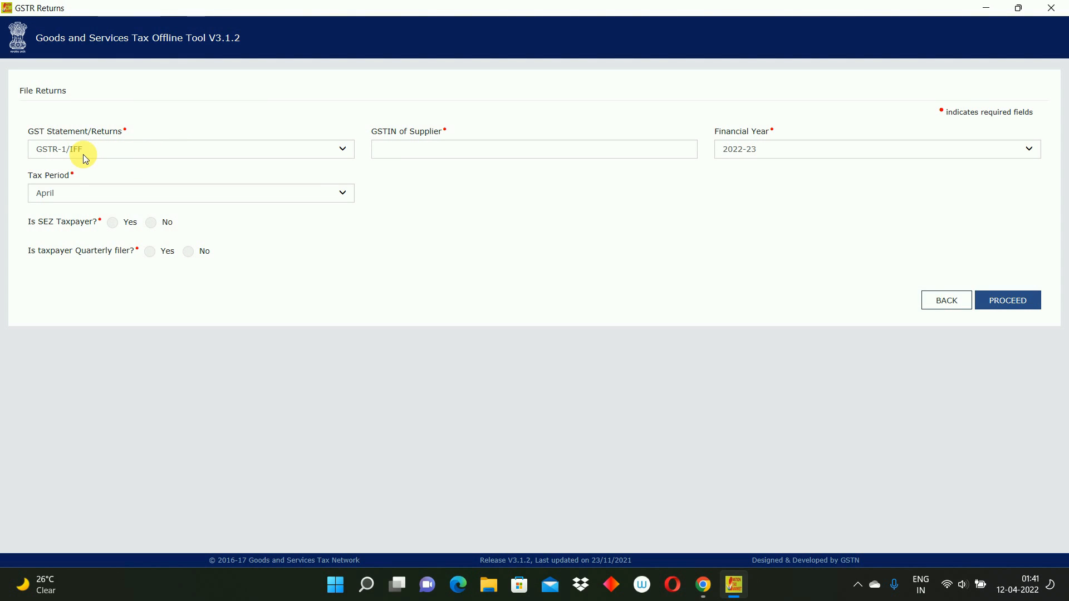
click(435, 158)
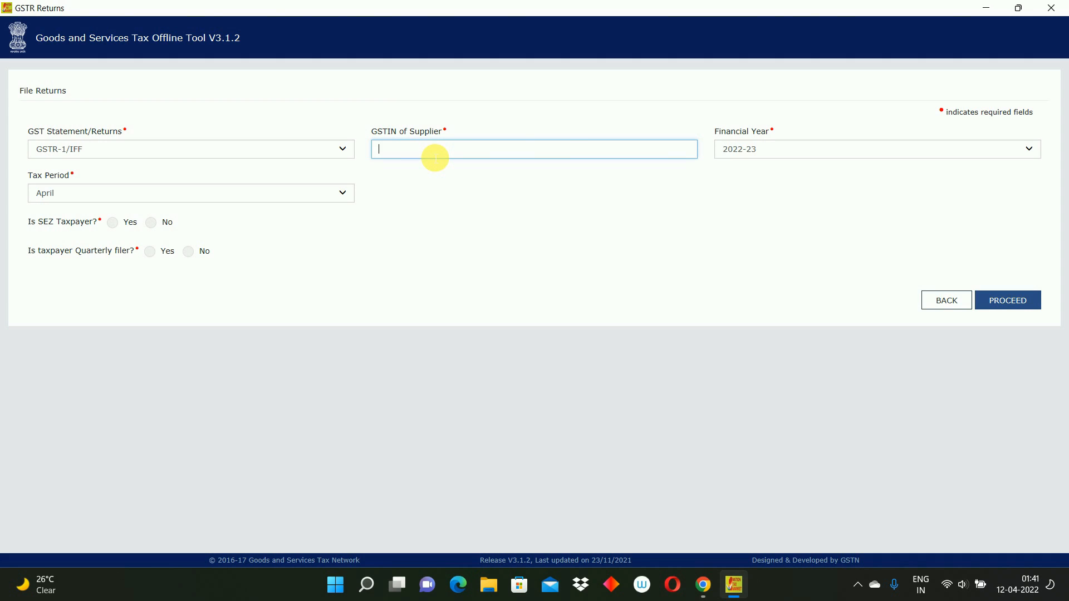
click(752, 148)
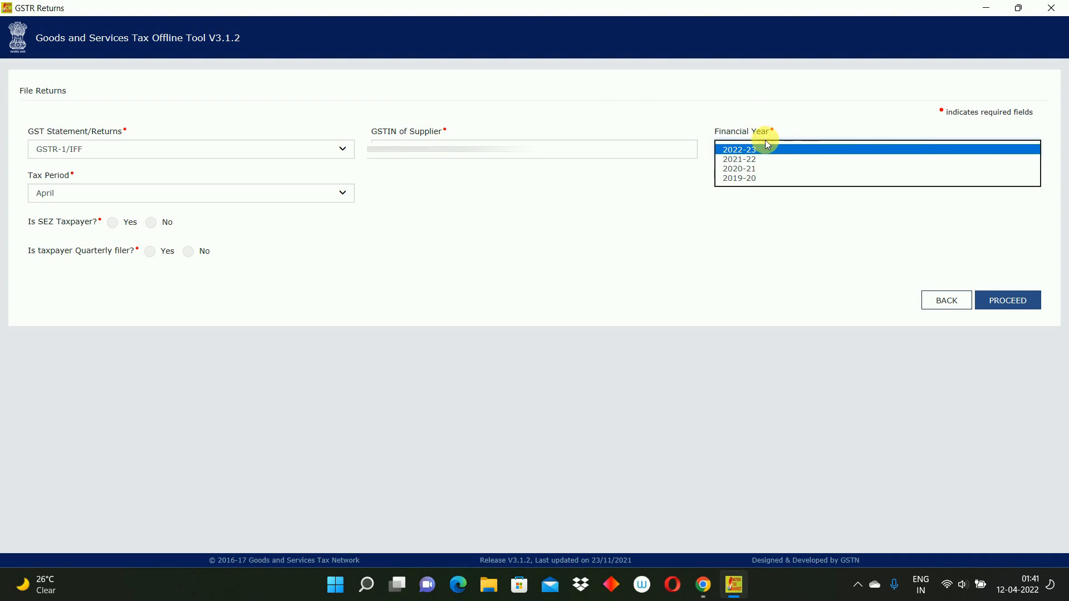
click(767, 159)
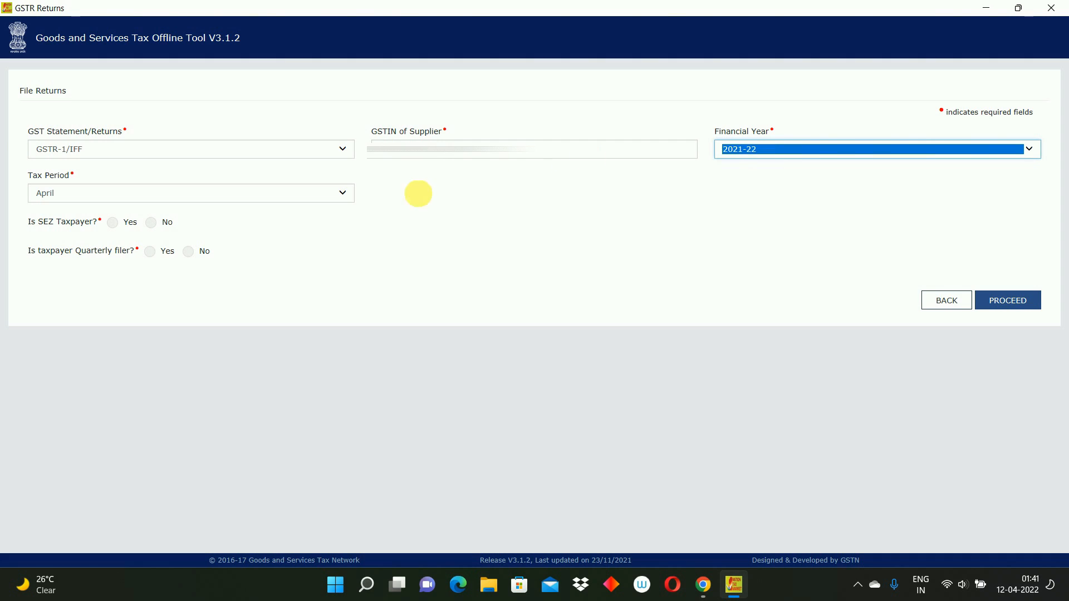
click(127, 195)
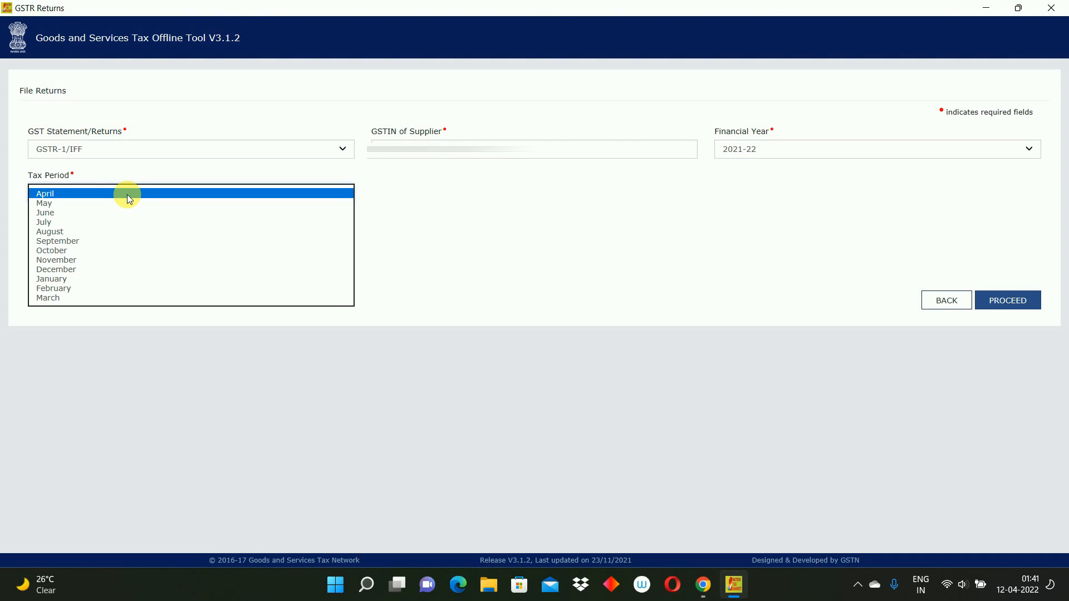
click(60, 298)
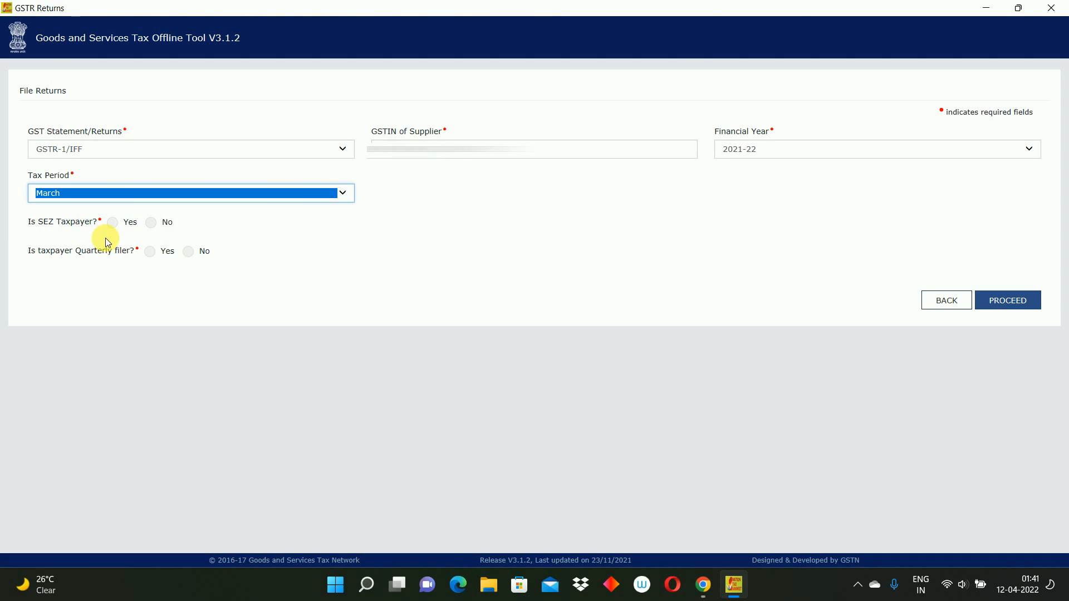
Set SEZ taxpayer to No and quarterly filer to Yes, and proceed by confirming the return details.
click(154, 231)
double_click(154, 230)
click(152, 224)
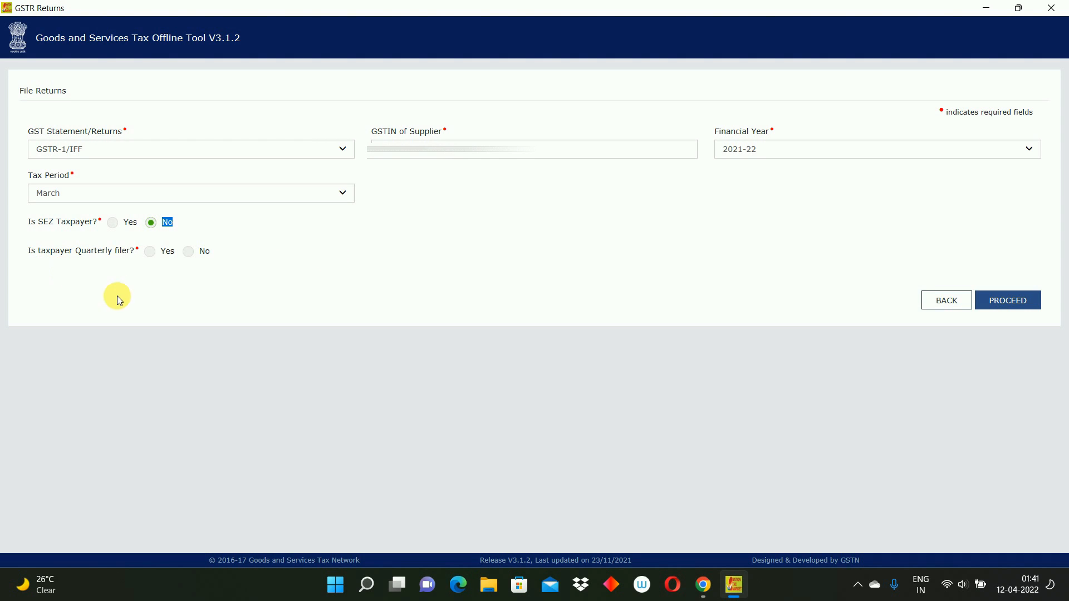
click(152, 257)
double_click(149, 251)
click(1013, 311)
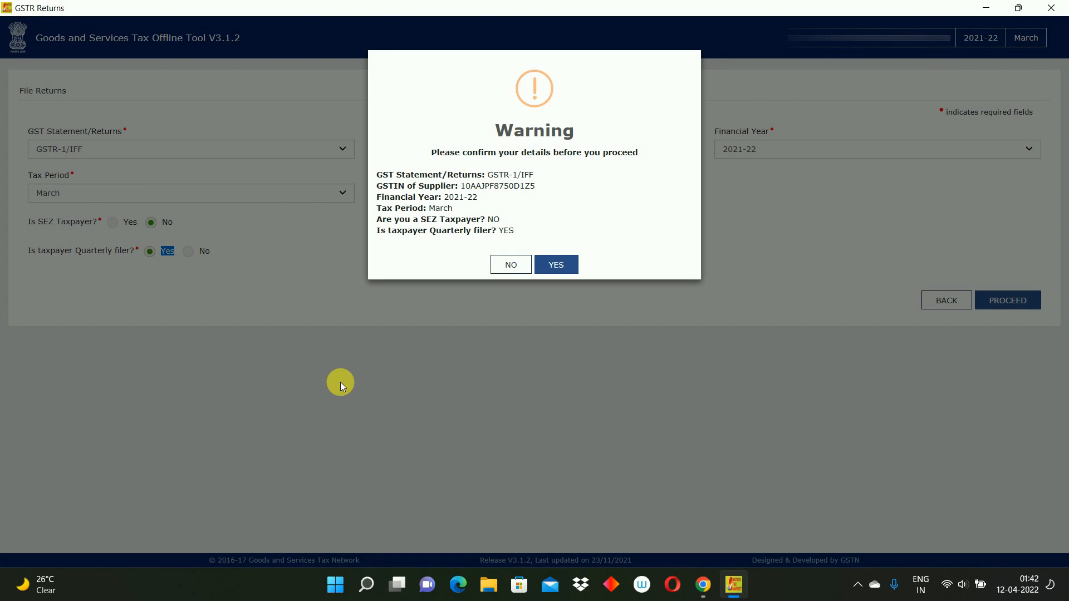
click(555, 272)
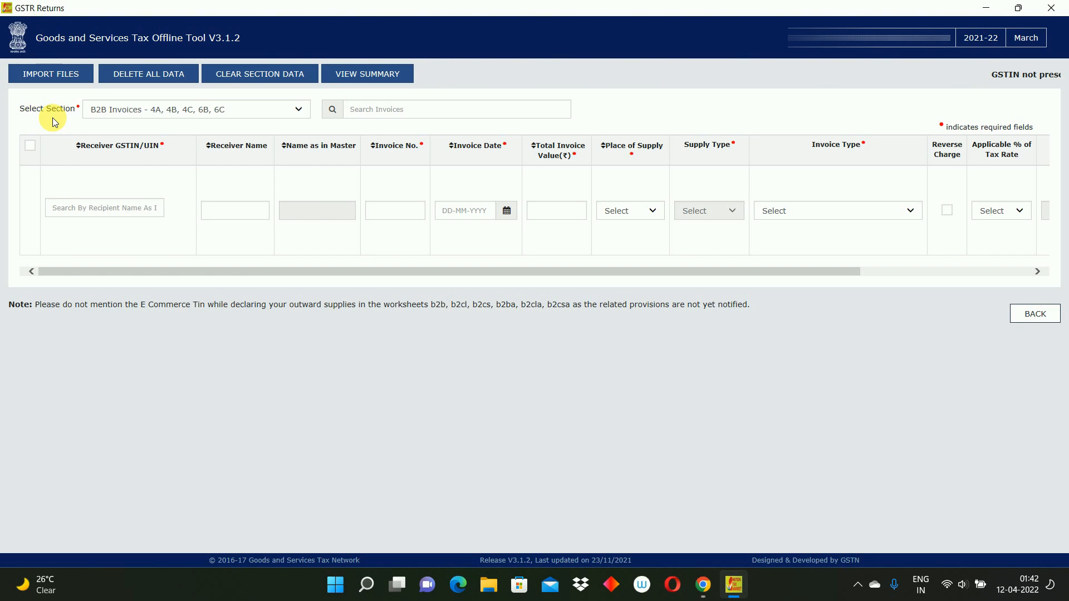
Import all return sections in one go from the GSTR-1 Excel workbook and agree to save the data.
click(46, 74)
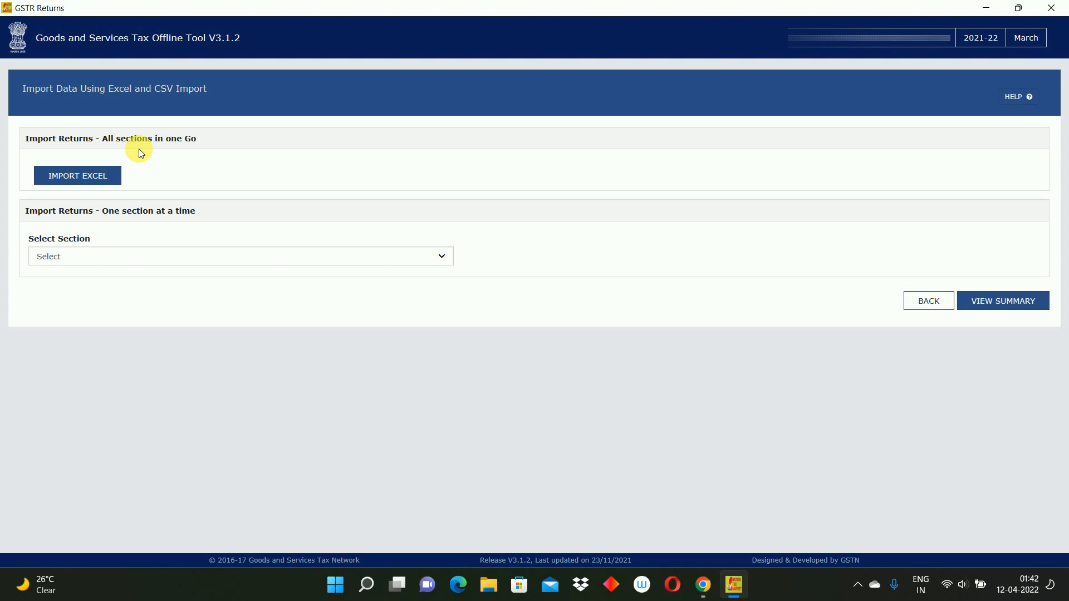
click(141, 254)
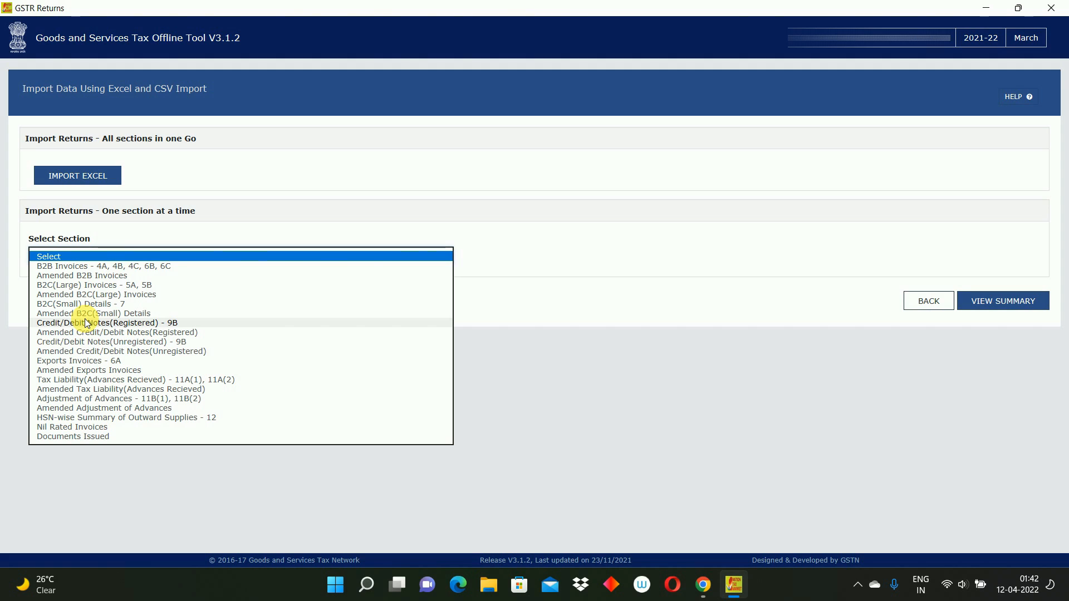
click(186, 180)
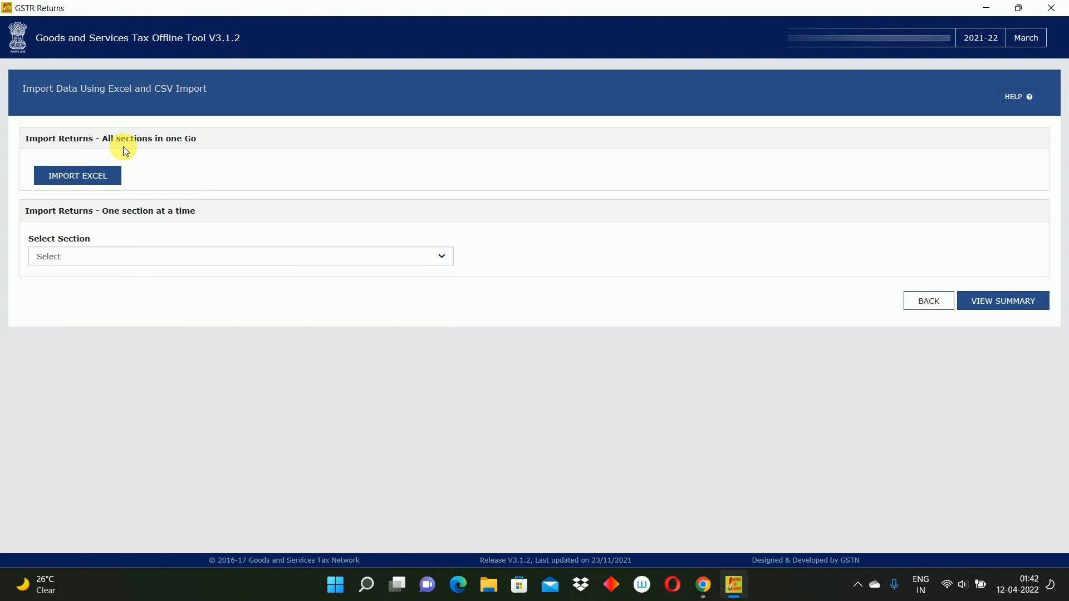
click(89, 177)
double_click(168, 231)
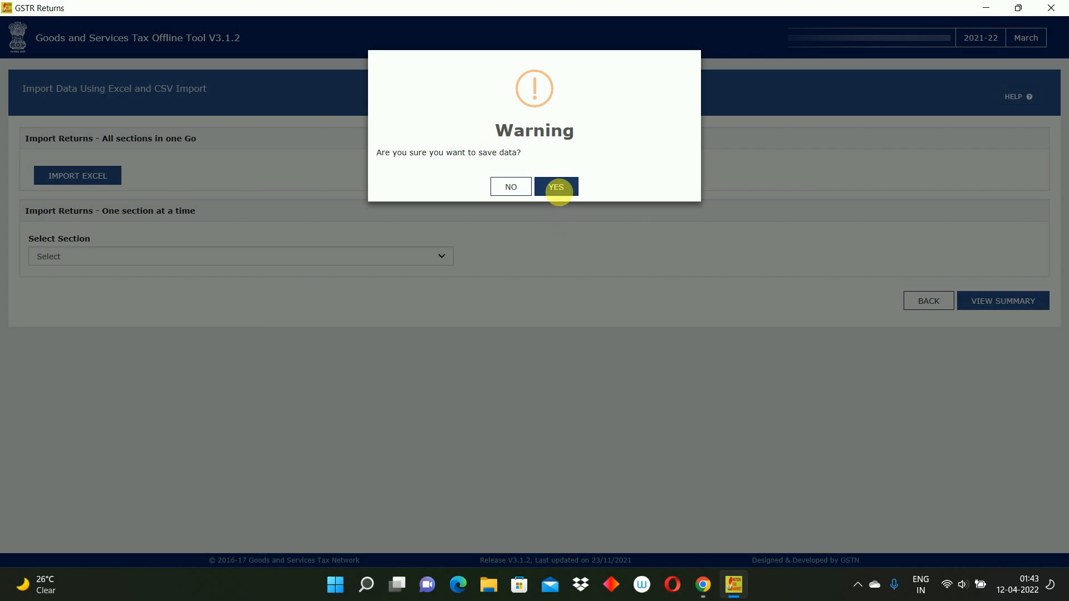
click(562, 189)
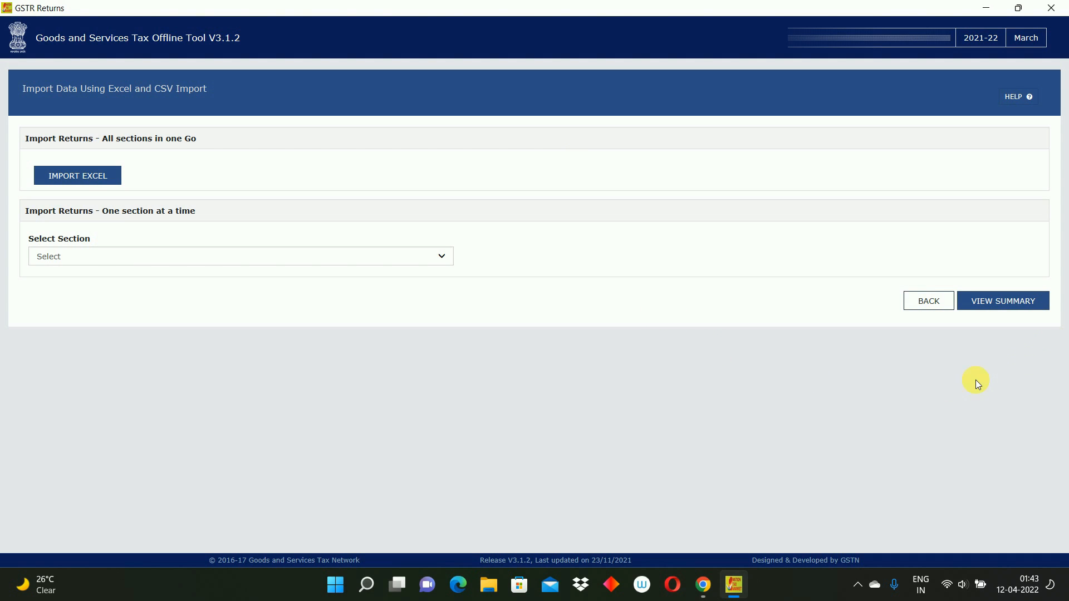
Generate the return's JSON file from the summary and save it in the Q4 folder on the Desktop.
click(1013, 304)
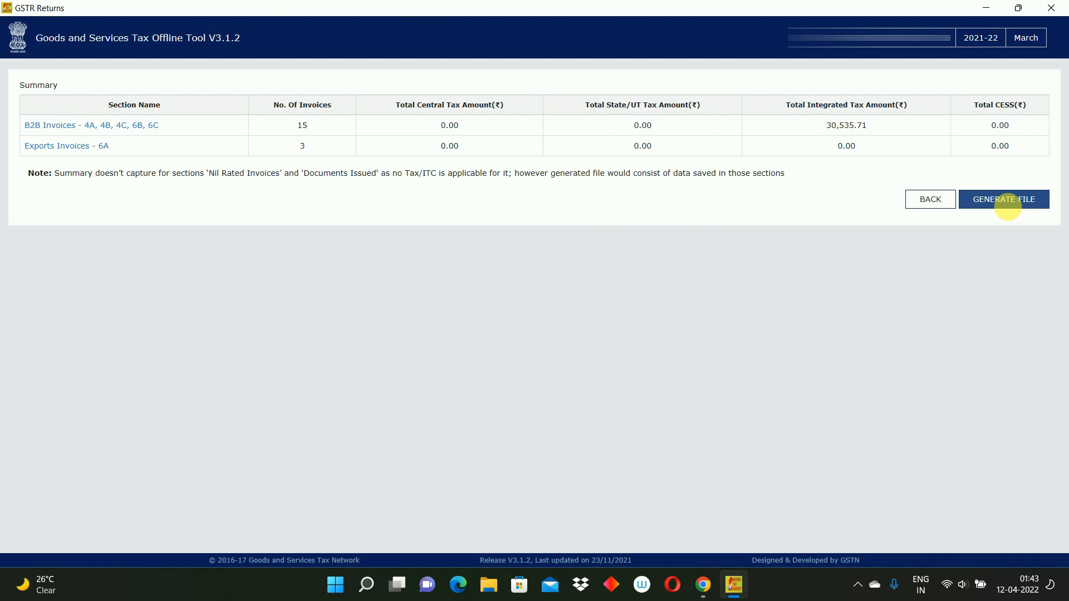
click(1011, 206)
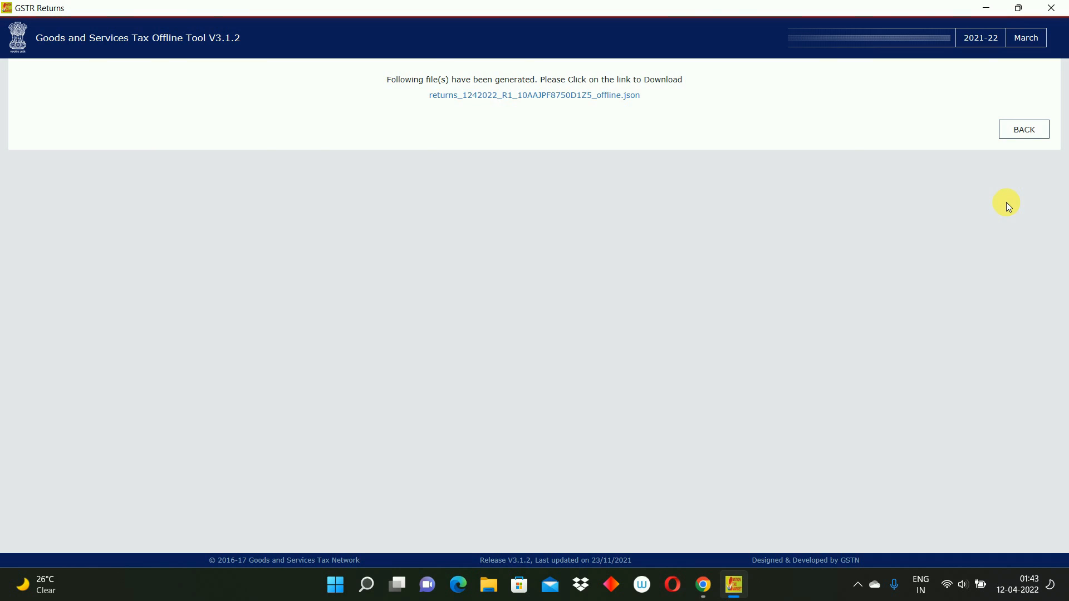
click(576, 95)
click(567, 303)
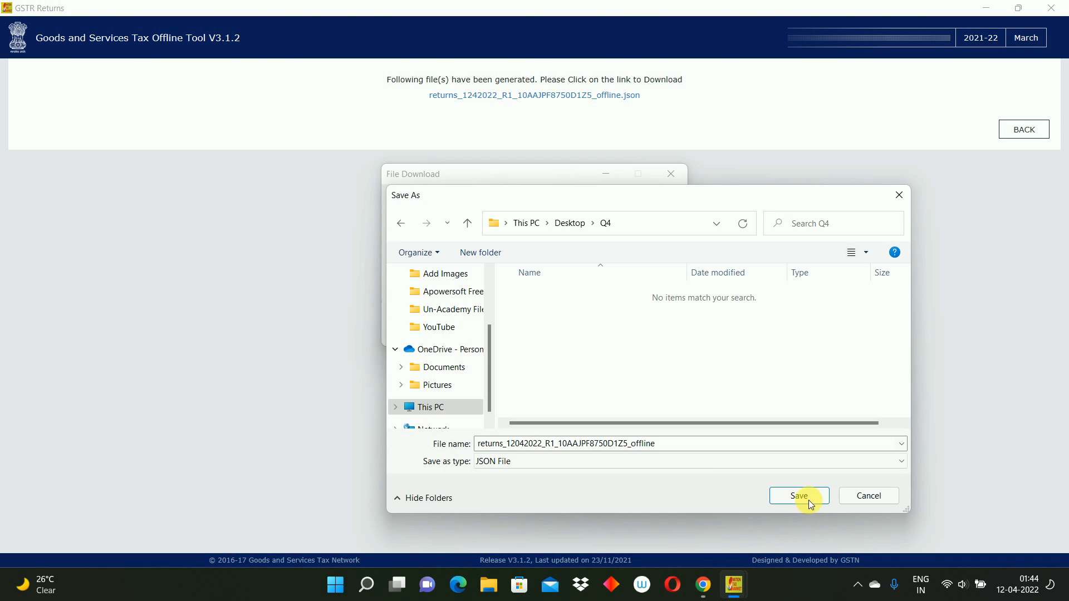
click(808, 498)
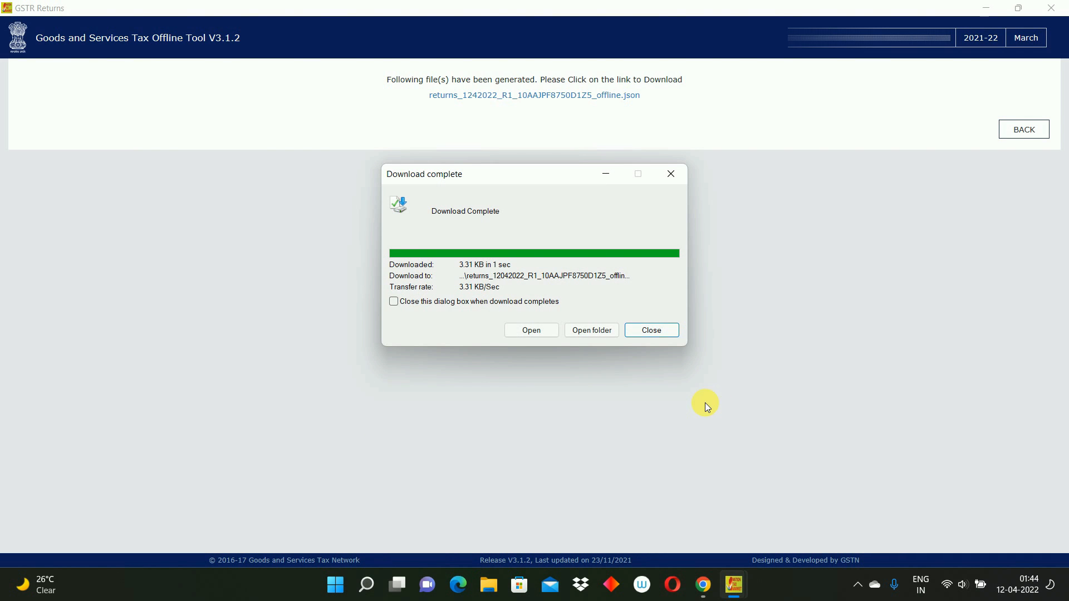
click(650, 329)
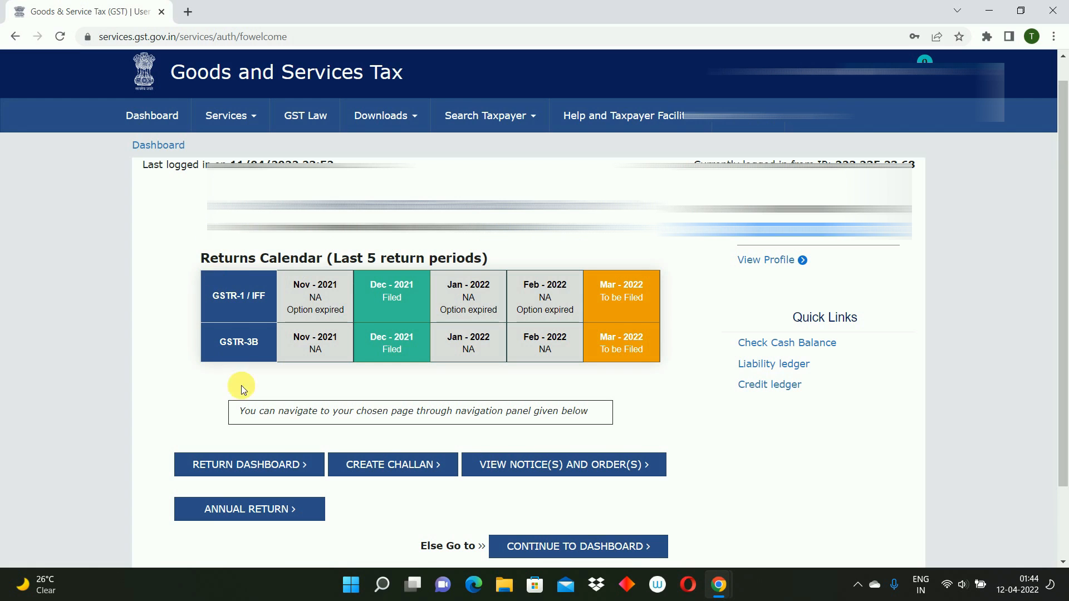
Switch to the GST portal and search the return dashboard for financial year 2021-22, Quarter 4 (Jan - Mar), period March.
click(248, 474)
click(204, 305)
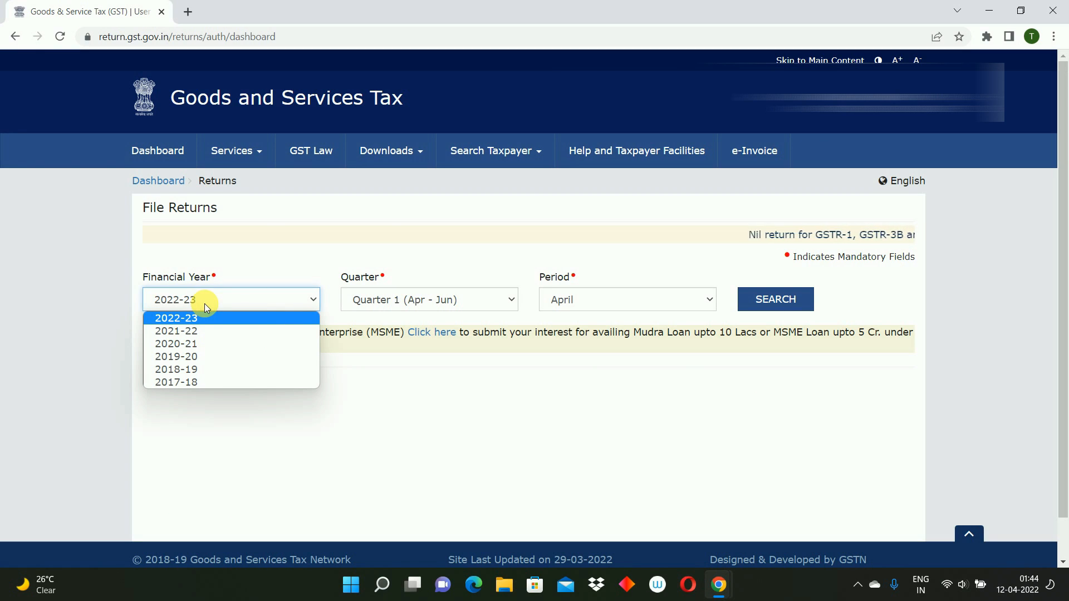
click(199, 331)
click(389, 298)
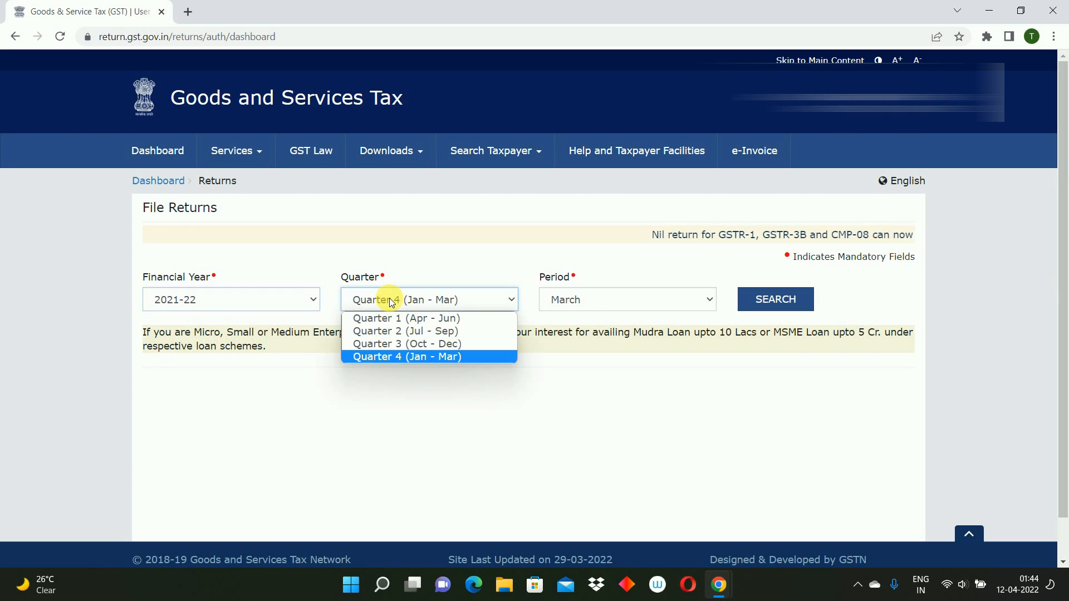
click(400, 356)
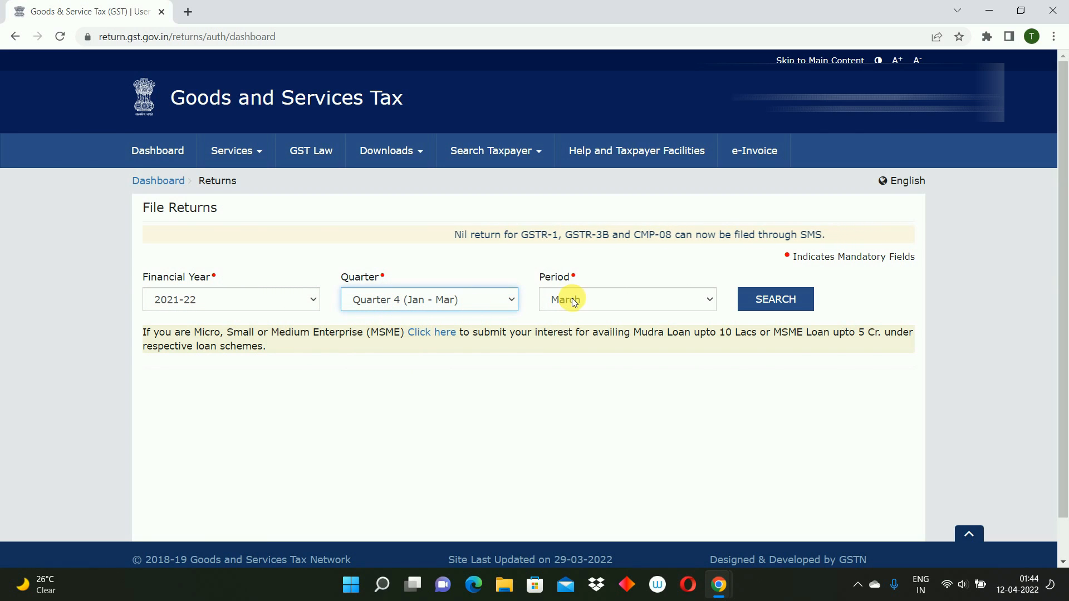
click(774, 301)
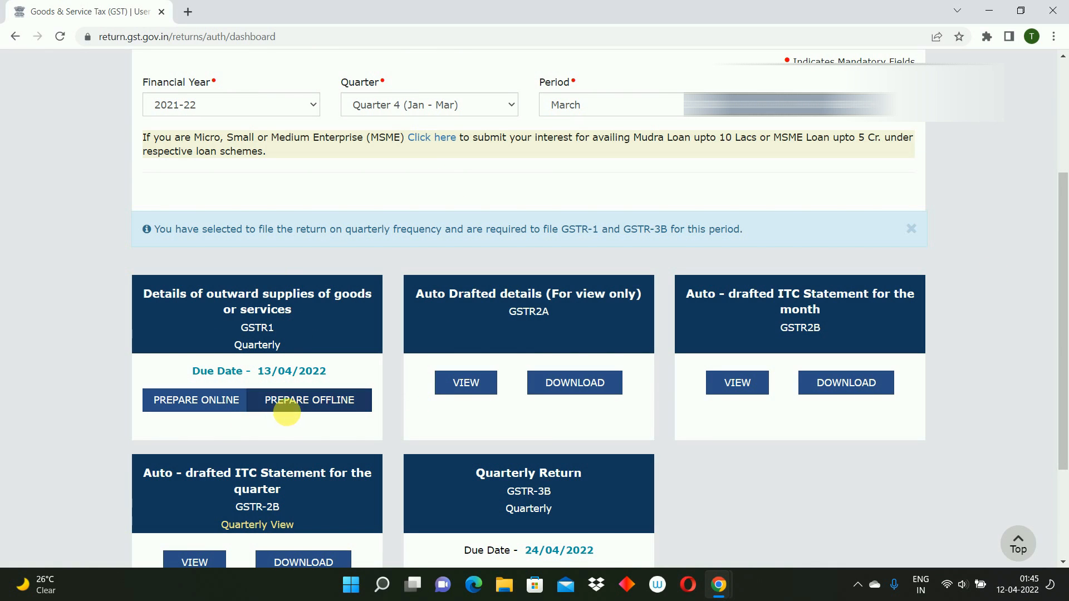
Open offline preparation for the quarterly GSTR-1 and upload the generated JSON file as the invoice file.
click(317, 406)
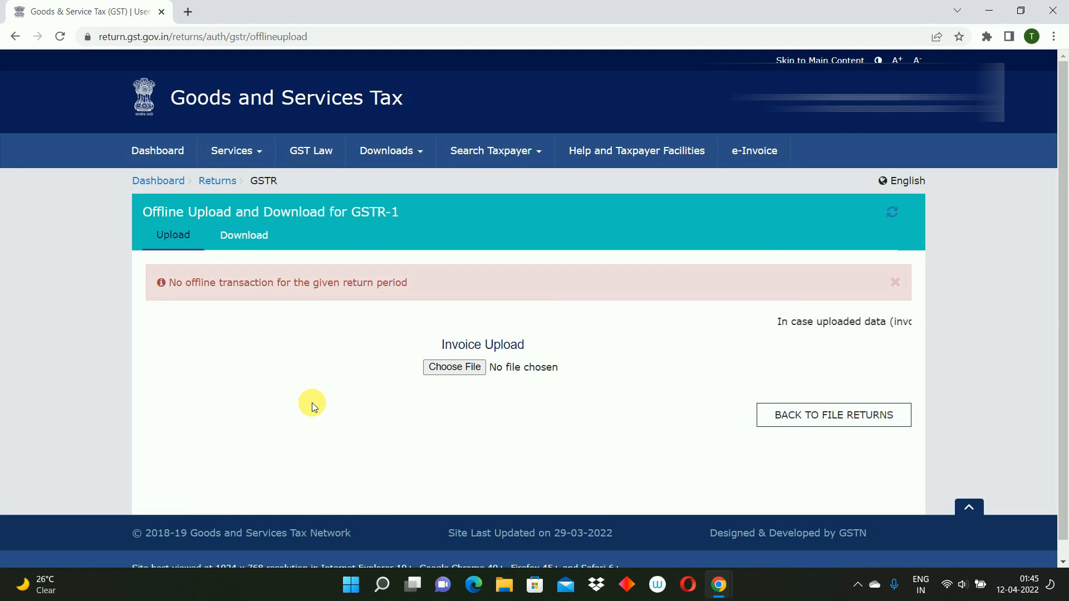
click(460, 373)
double_click(186, 112)
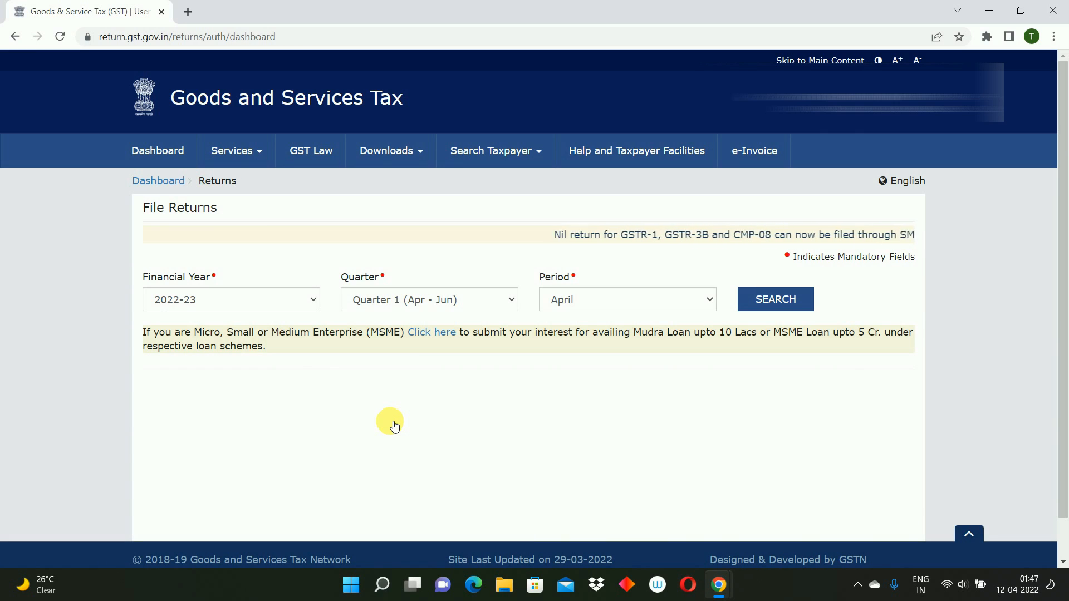
Search the returns for financial year 2021-22 again and open the quarterly GSTR-1 for online preparation to review its record details.
click(259, 301)
click(239, 328)
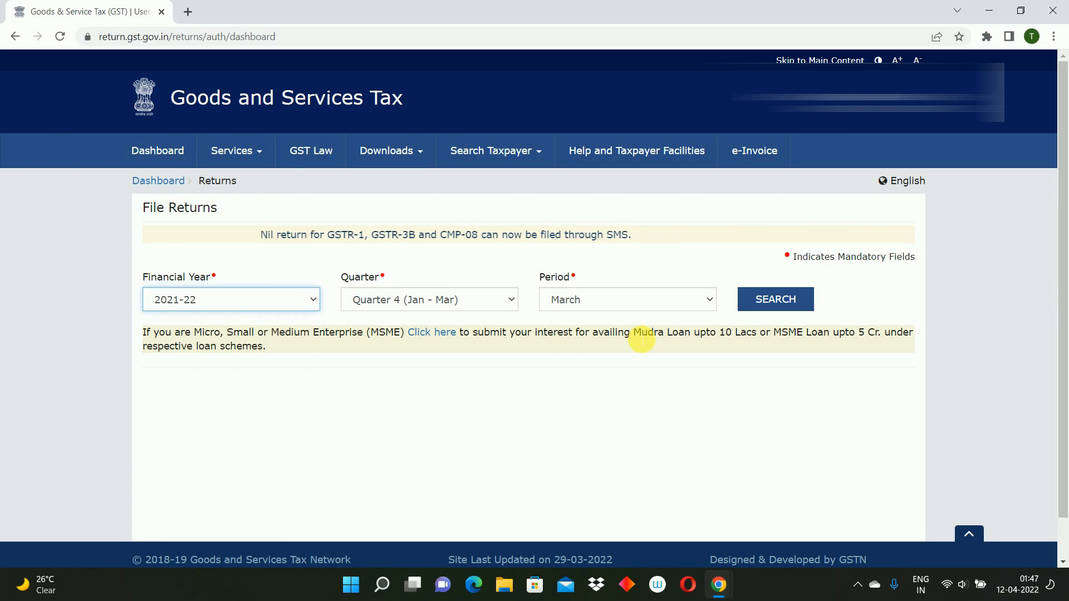
click(781, 304)
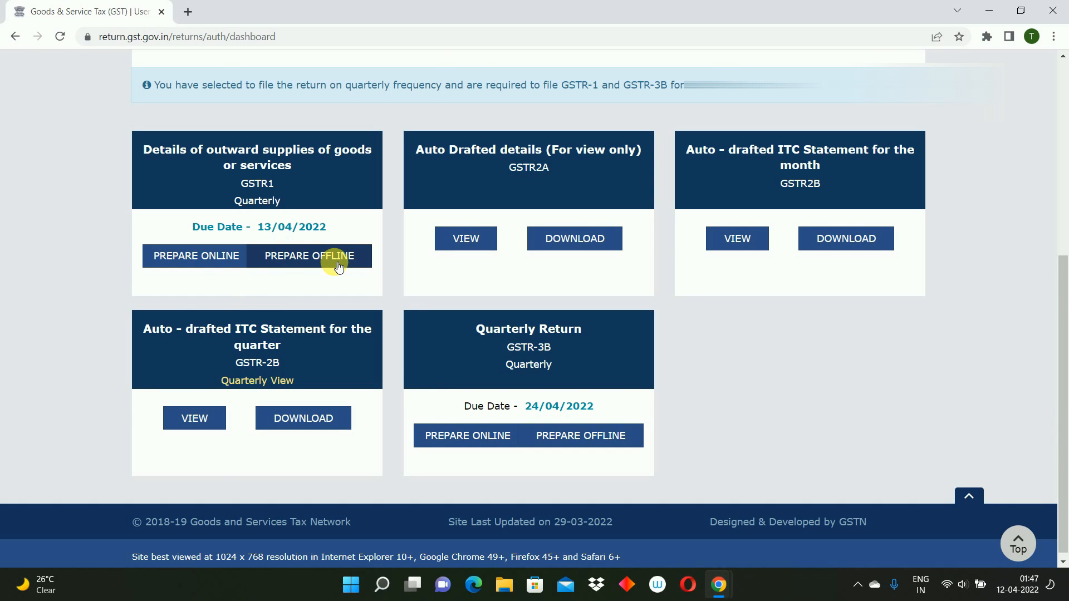
click(210, 265)
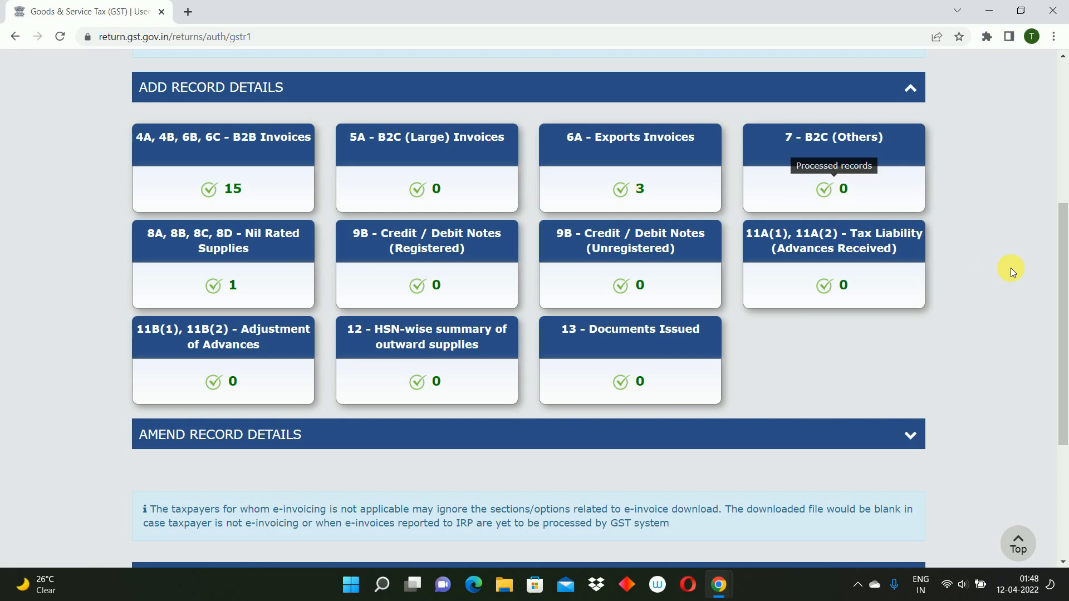
drag(1064, 288, 1067, 430)
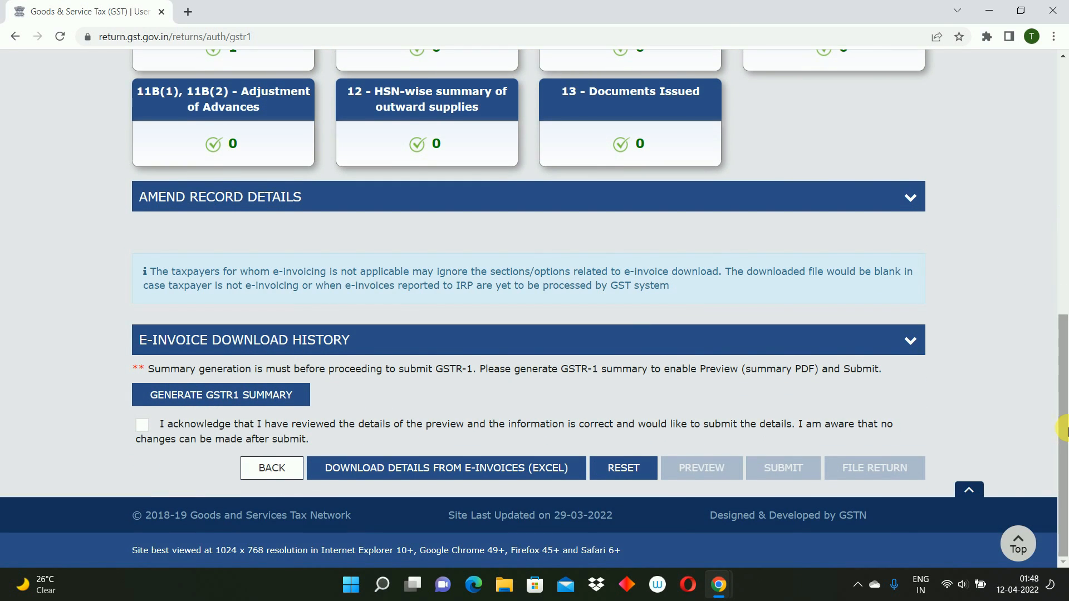